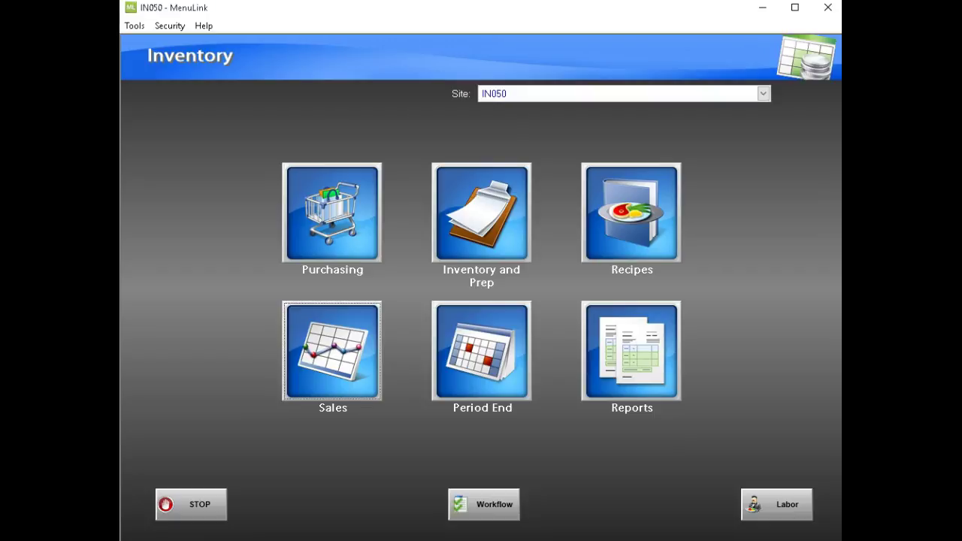
Step: Open the purchasing invoices and start a new invoice
click(302, 223)
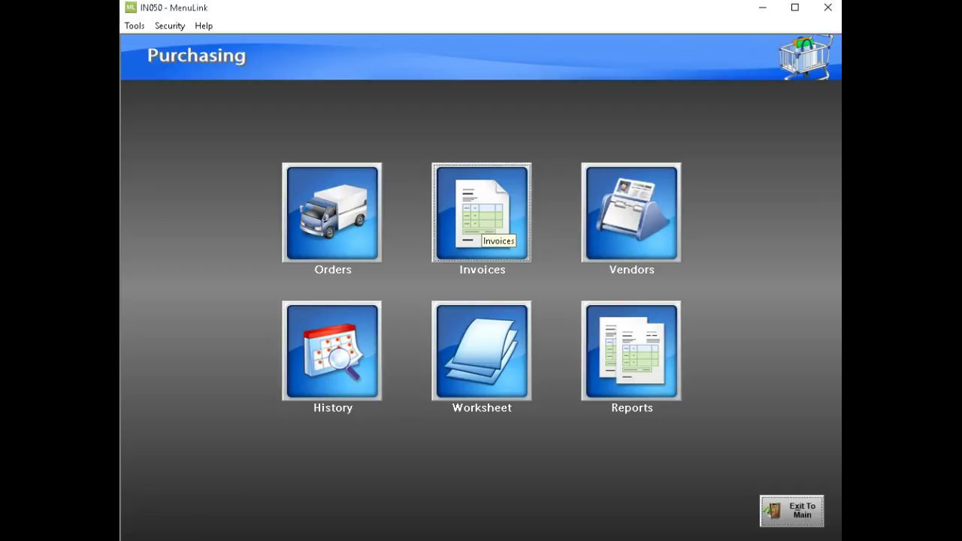
key(Return)
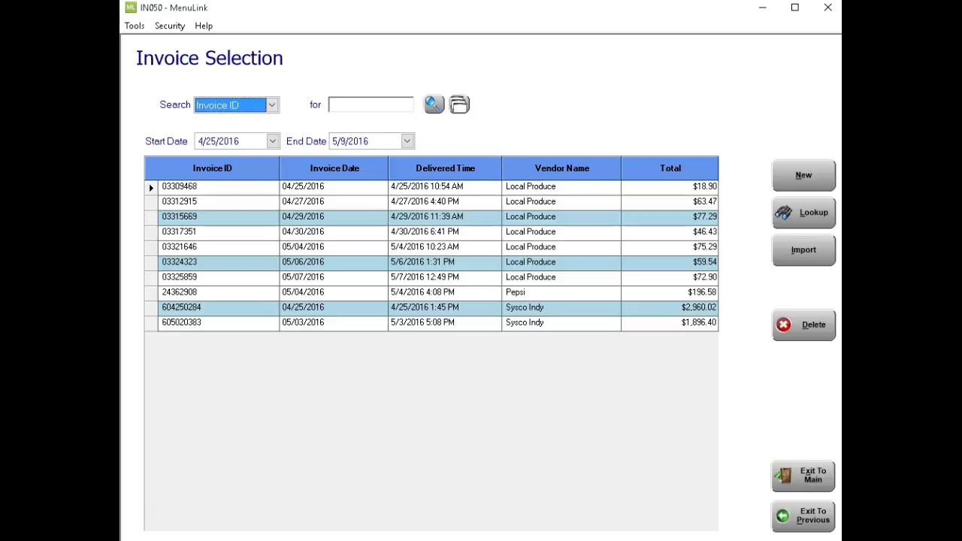
click(803, 175)
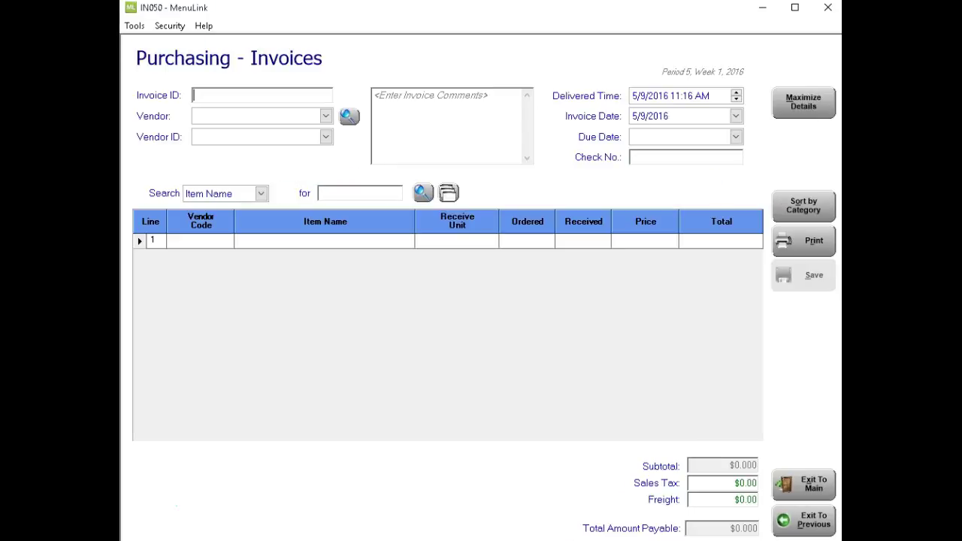
Step: Fill in the invoice header with the invoice ID, vendor Local Produce and due date 5/16/2016
text(0)
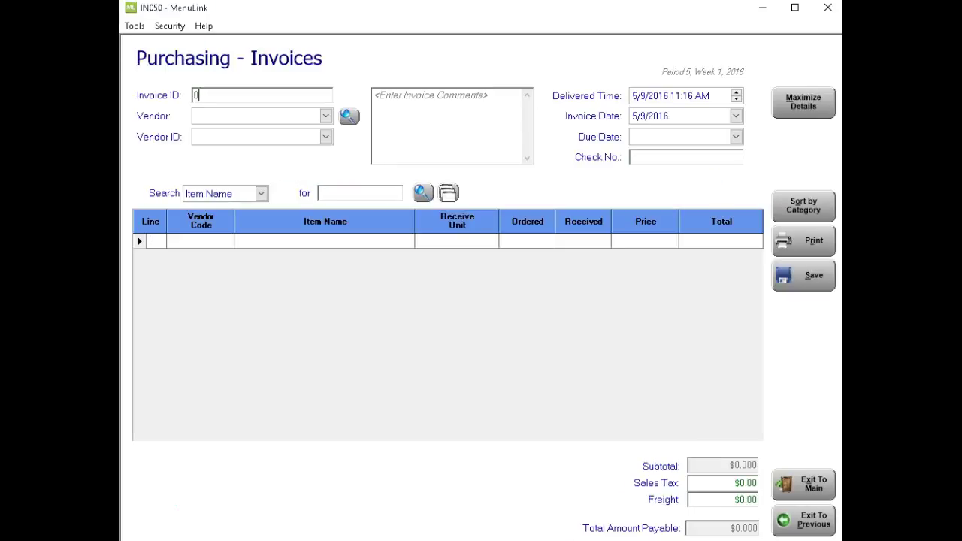
text(3356868)
key(Tab)
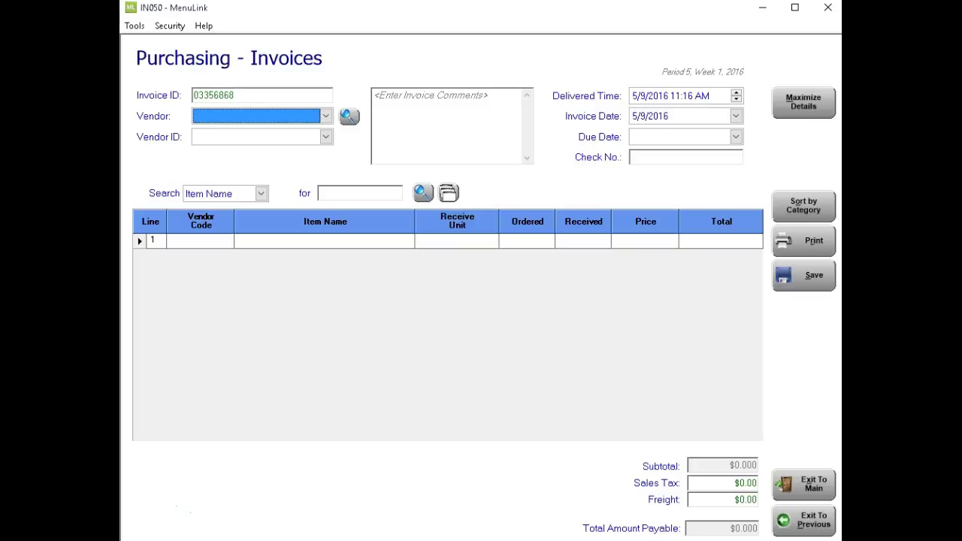
key(l)
key(Tab)
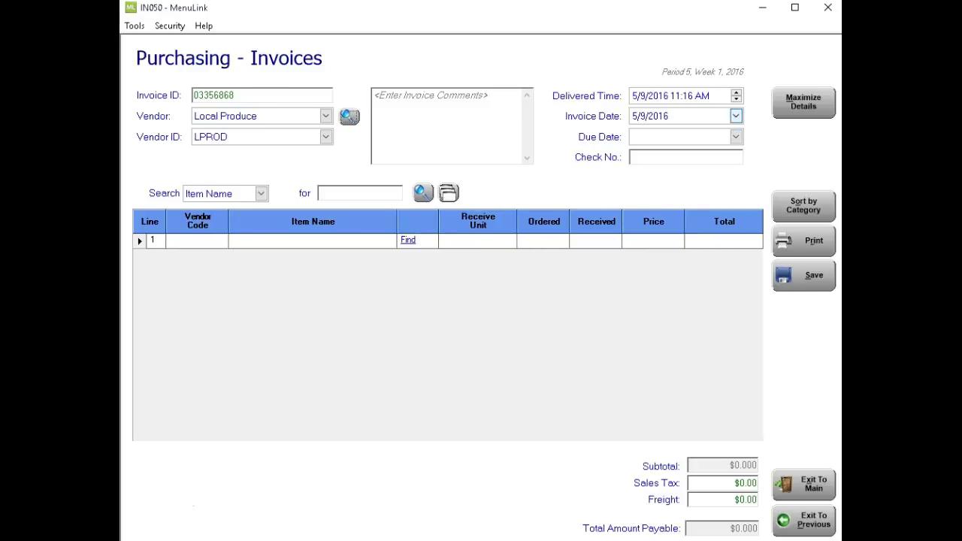
click(735, 137)
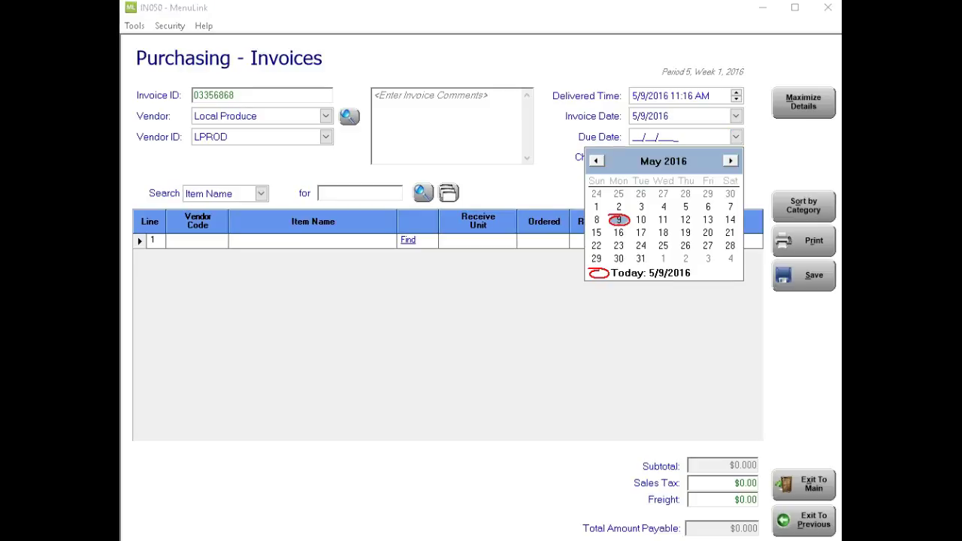
click(619, 234)
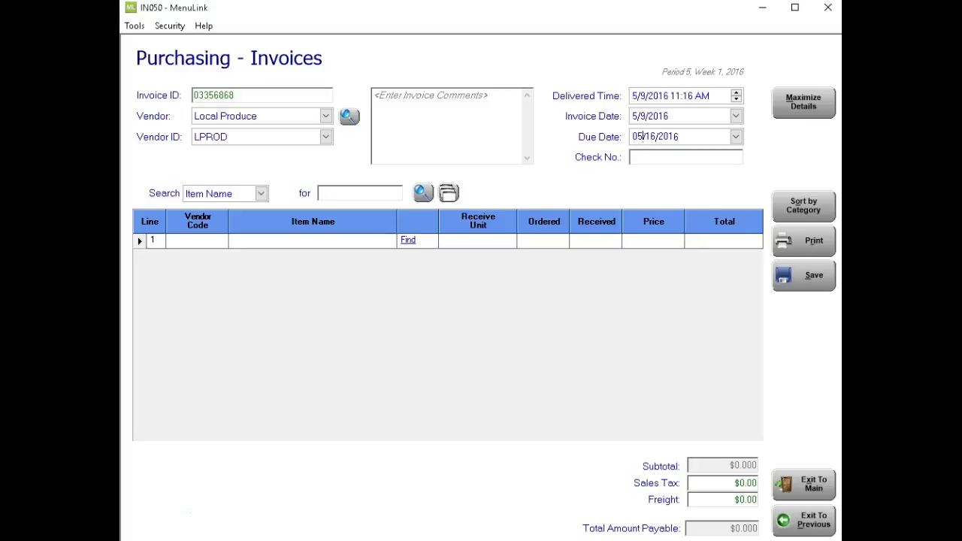
Step: Add PROD, MUSHROOMS on line 1 with receive unit CS=10 LB and a received quantity of 3
click(313, 241)
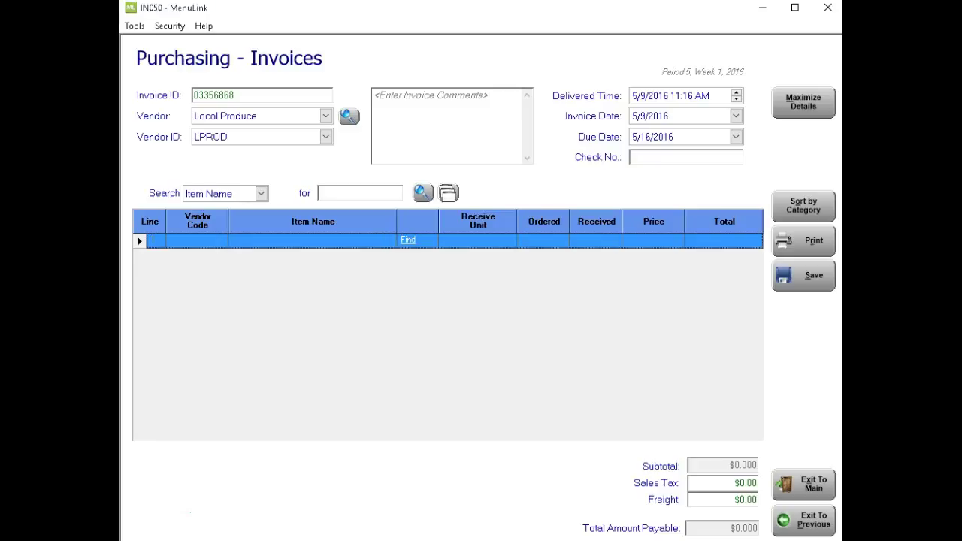
click(313, 222)
click(478, 222)
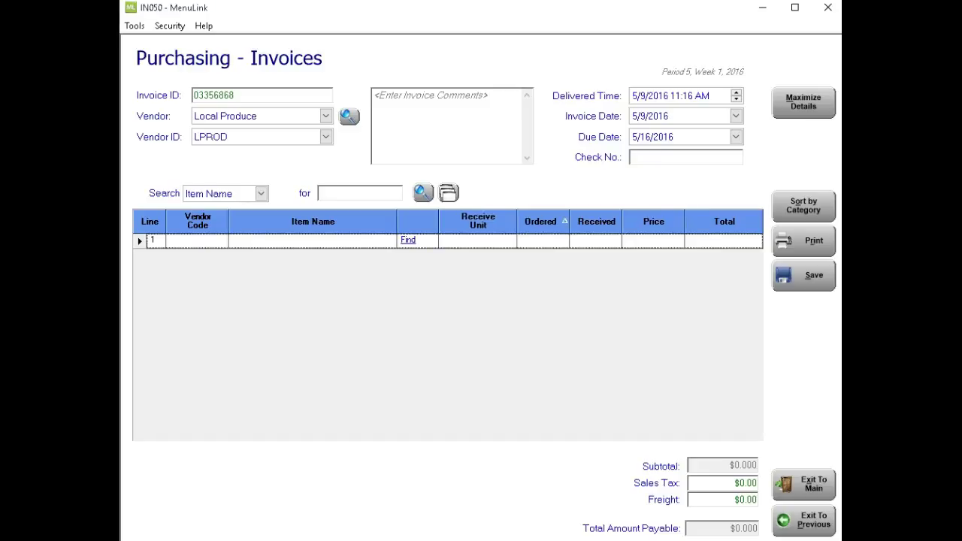
click(312, 241)
click(390, 241)
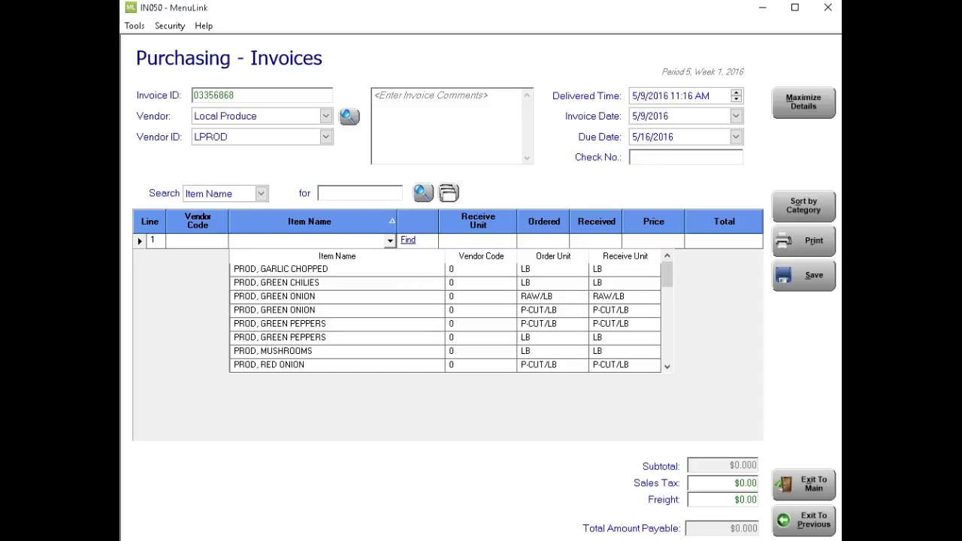
click(273, 351)
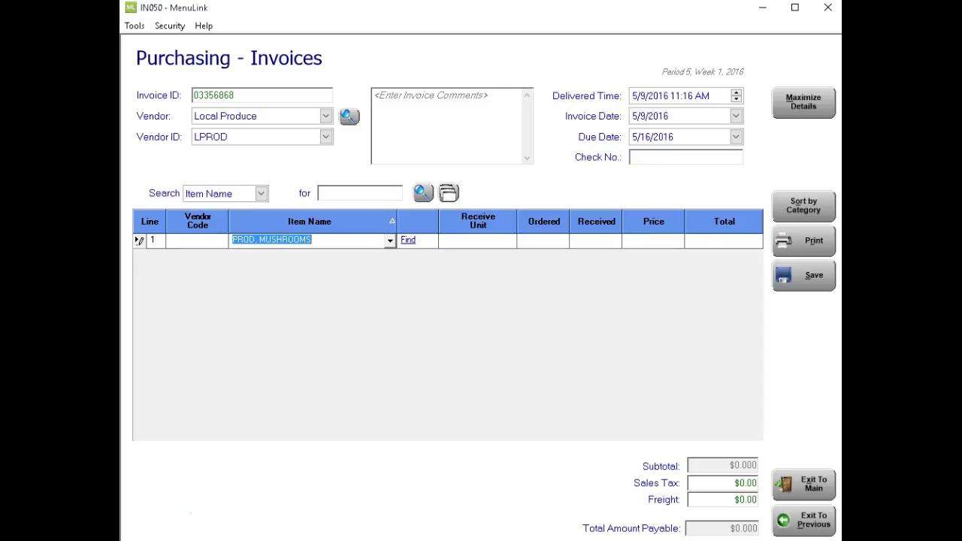
key(Tab)
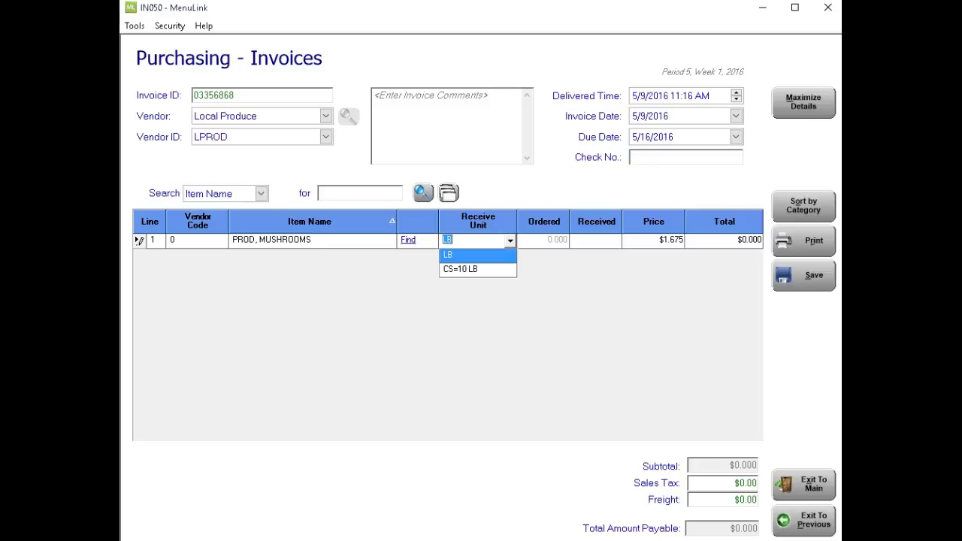
key(Down)
key(Return)
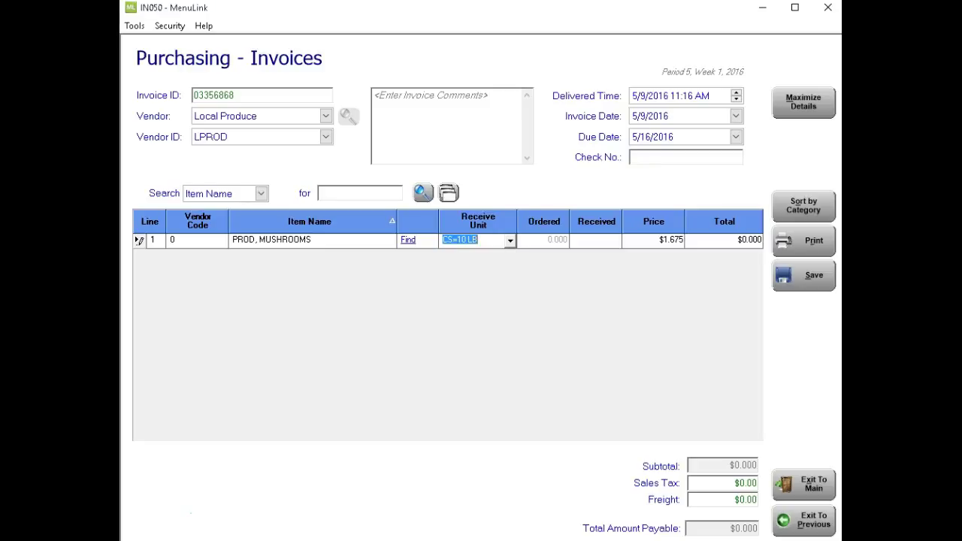
key(Tab)
text(3)
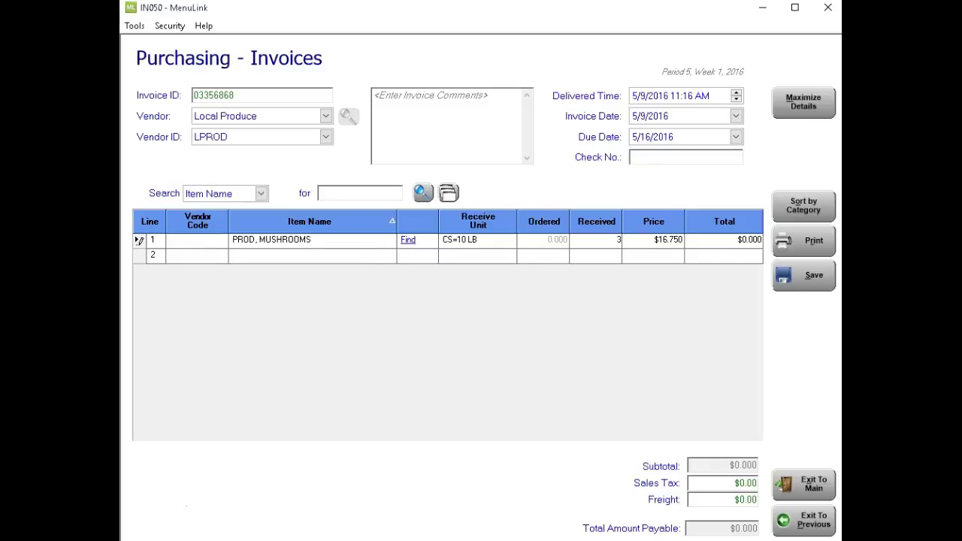
key(Return)
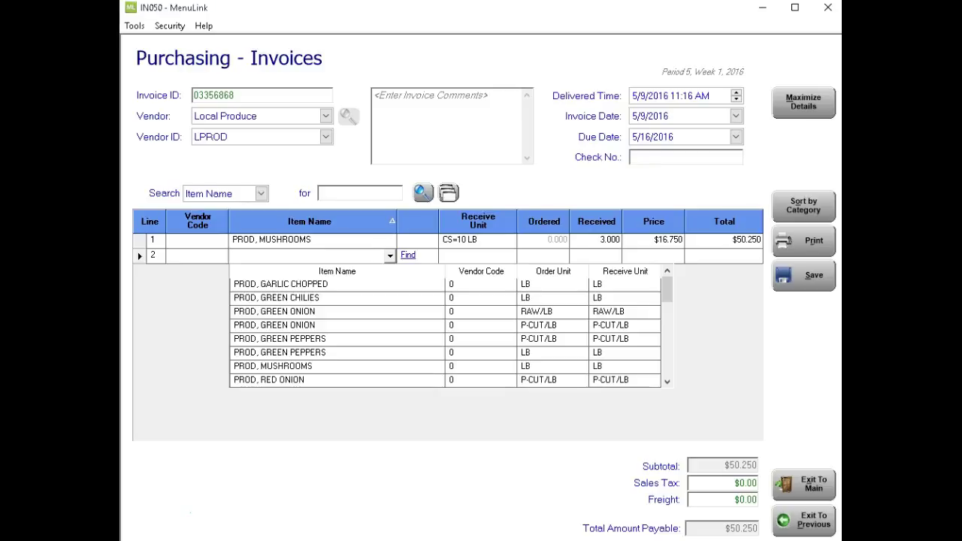
Step: Add PROD, GREEN ONION (the RAW/LB entry) on line 2 with receive unit CS=4/2 LB and a received quantity of 1
click(274, 311)
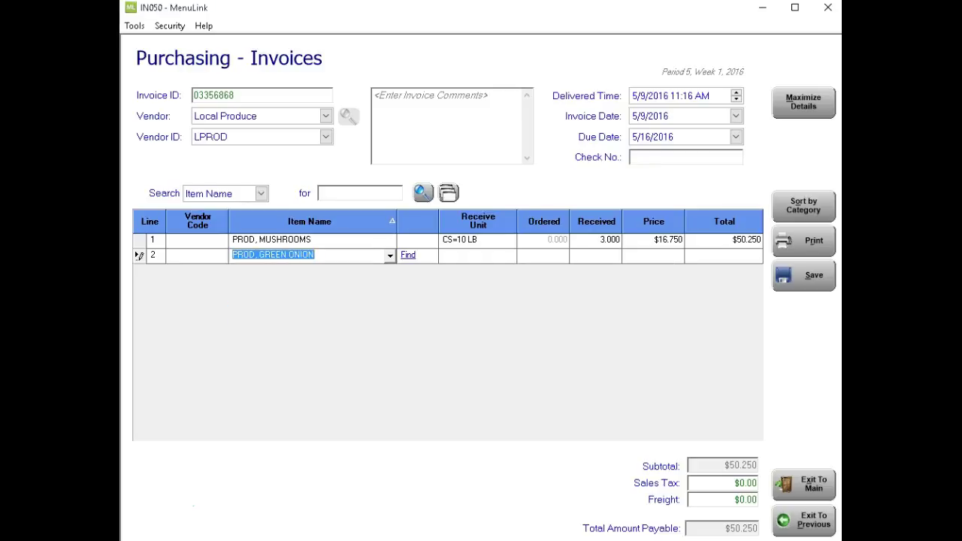
click(510, 256)
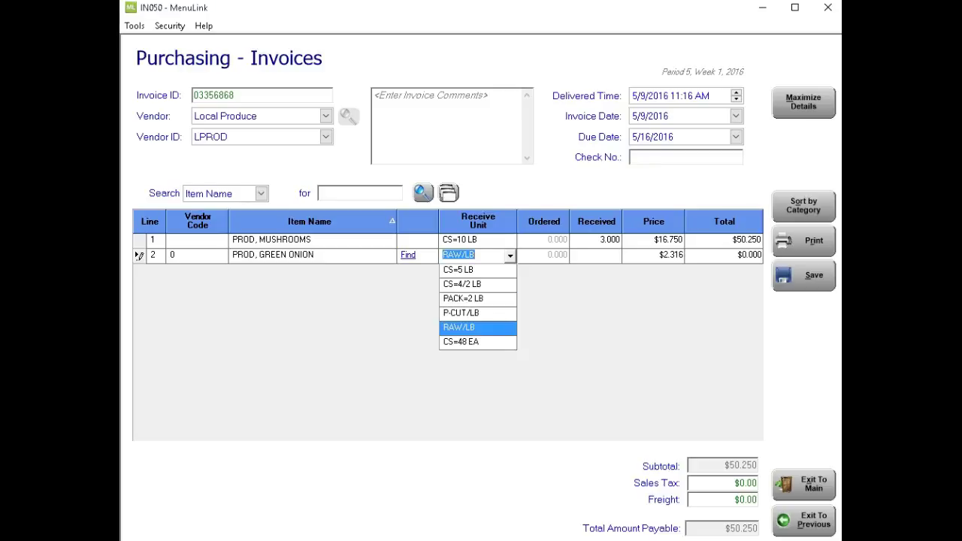
click(463, 285)
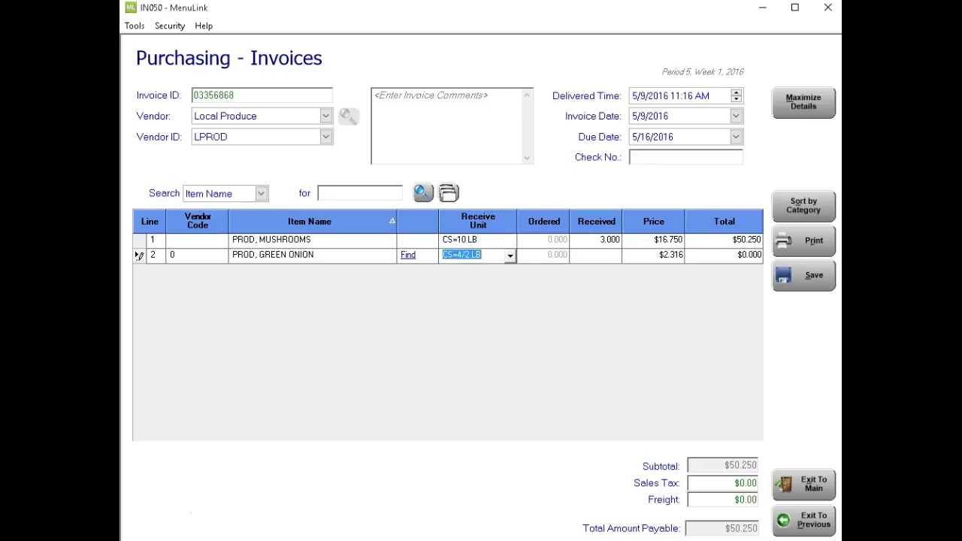
key(Tab)
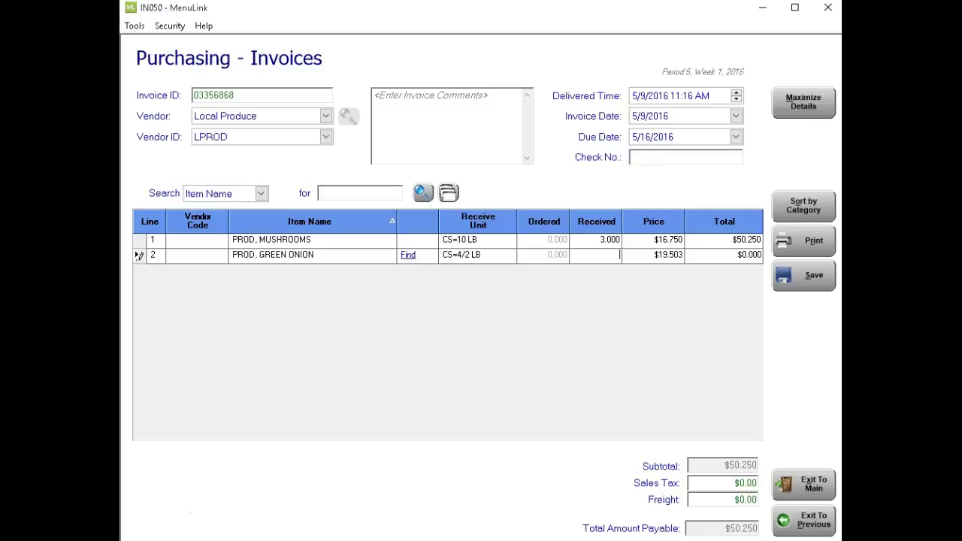
text(1)
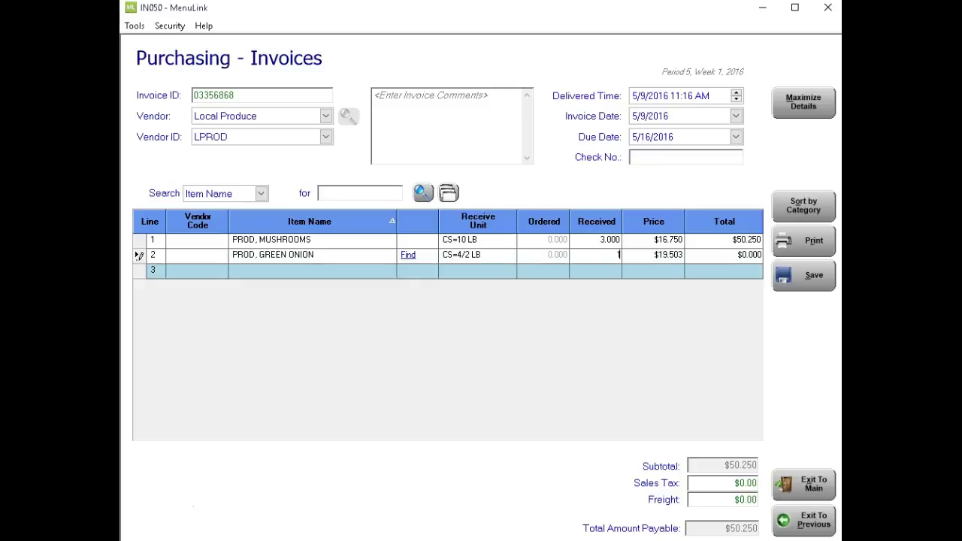
key(Return)
Step: Add PROD, ROMA TOMATO on line 3 with receive unit CS=25 LB and a received quantity of 1
click(390, 271)
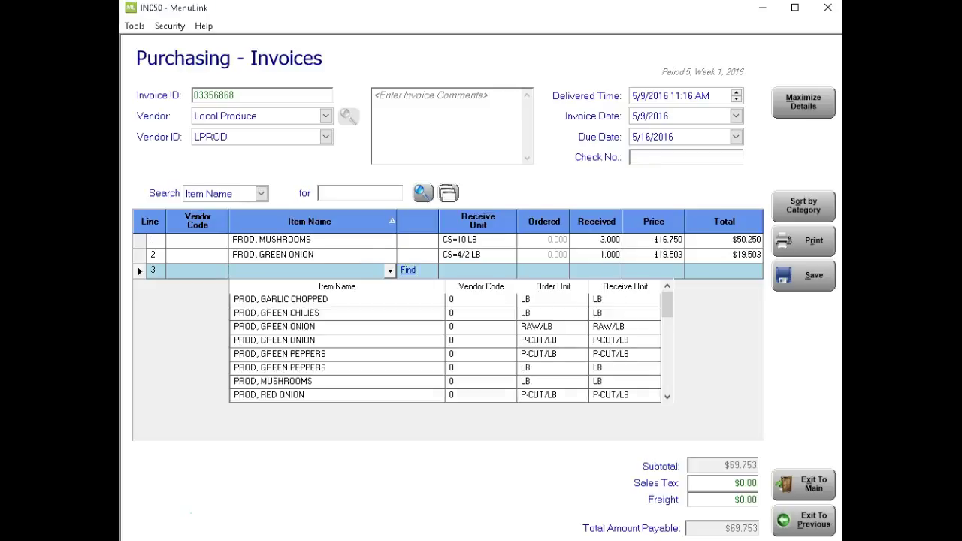
scroll(445, 342, down, 5)
scroll(445, 342, up, 3)
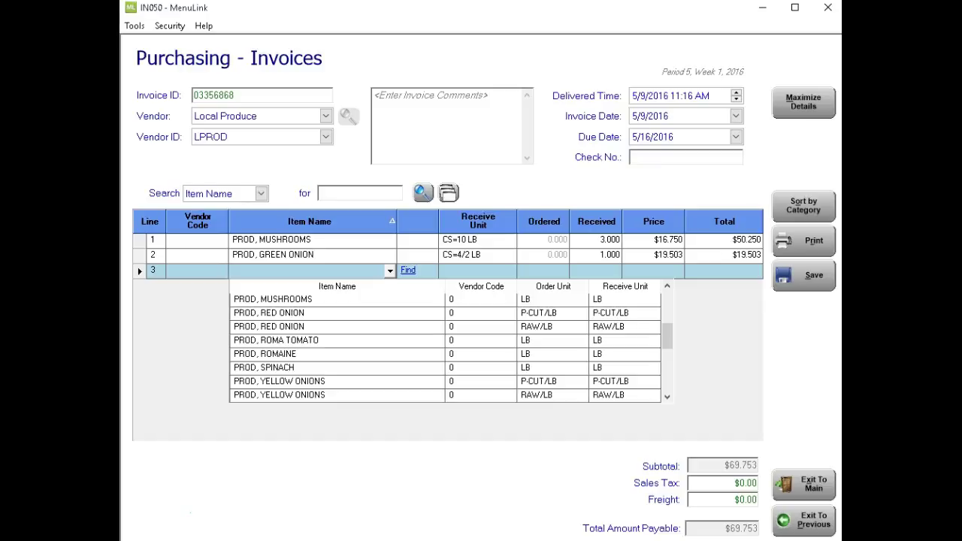
click(277, 340)
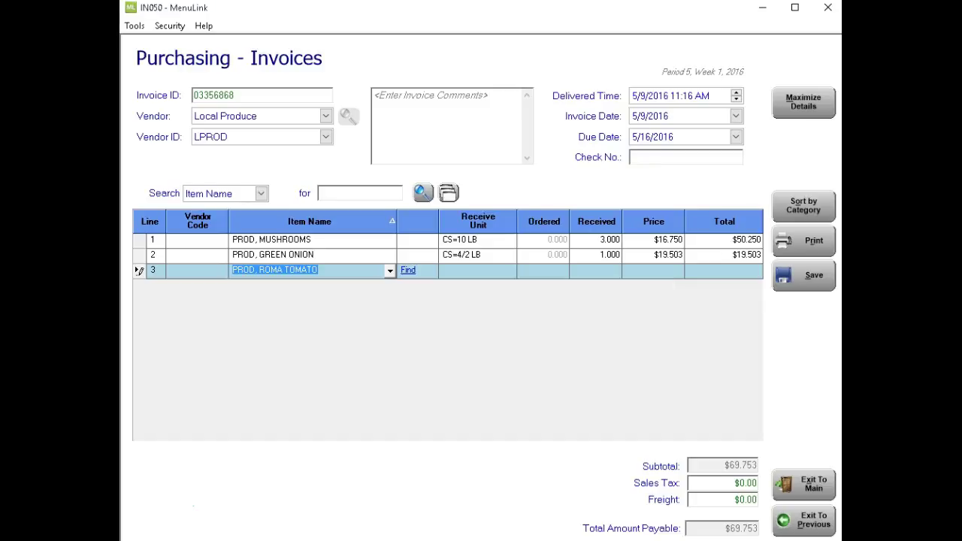
click(510, 272)
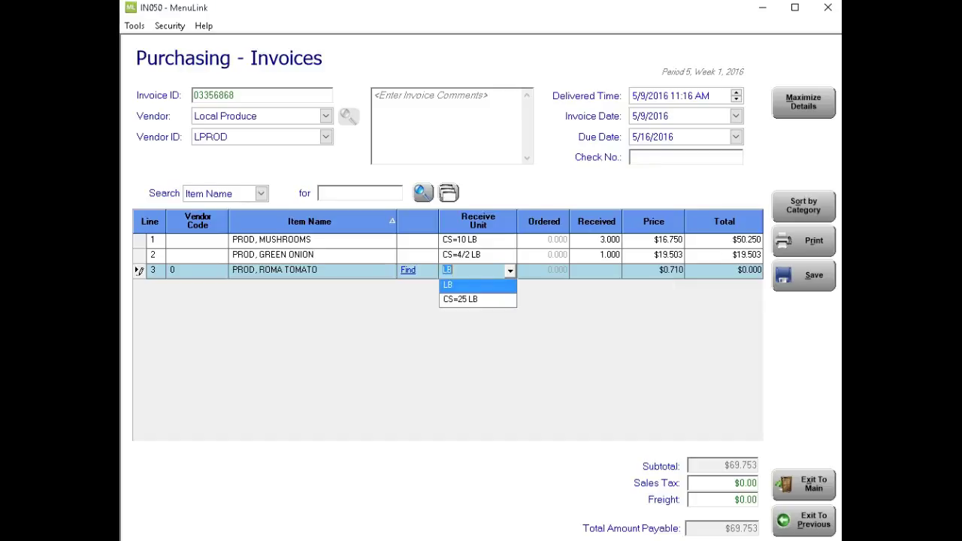
key(Down)
key(Return)
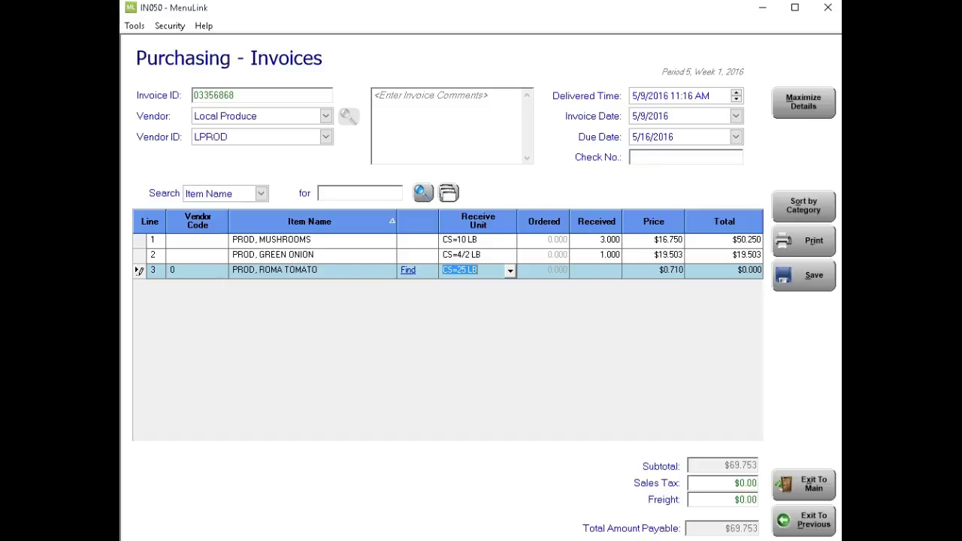
key(Tab)
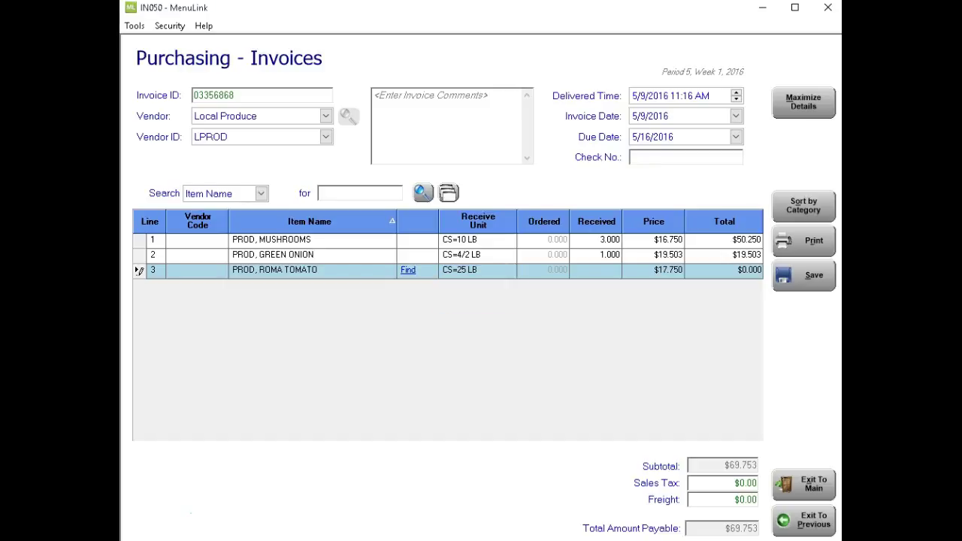
text(1)
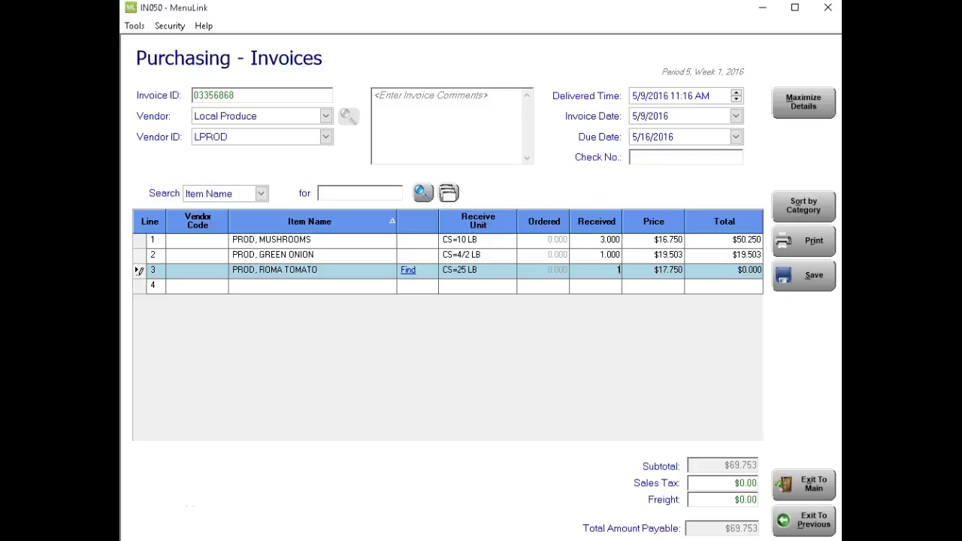
Step: Leave the new Local Produce invoice without saving it and return to the invoice list
click(804, 276)
key(Tab)
key(Return)
click(317, 260)
key(shift+Tab)
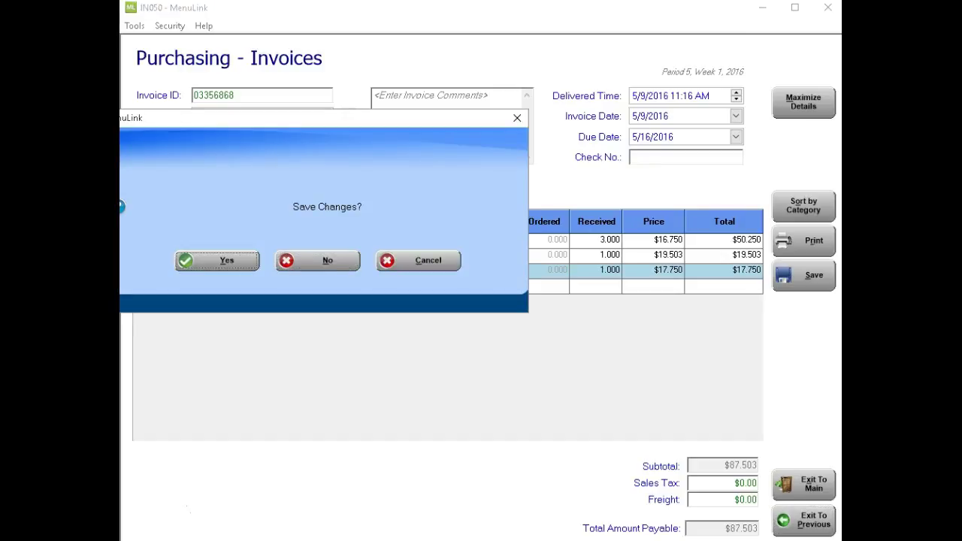
key(Return)
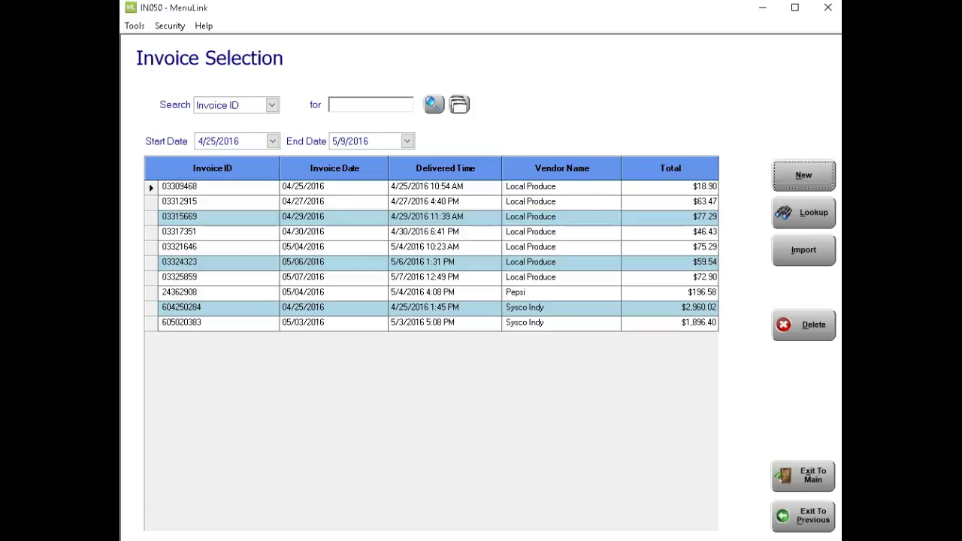
Step: Review all line items of the Sysco Indy invoice dated 04/25/2016 and return to the invoice list
click(439, 308)
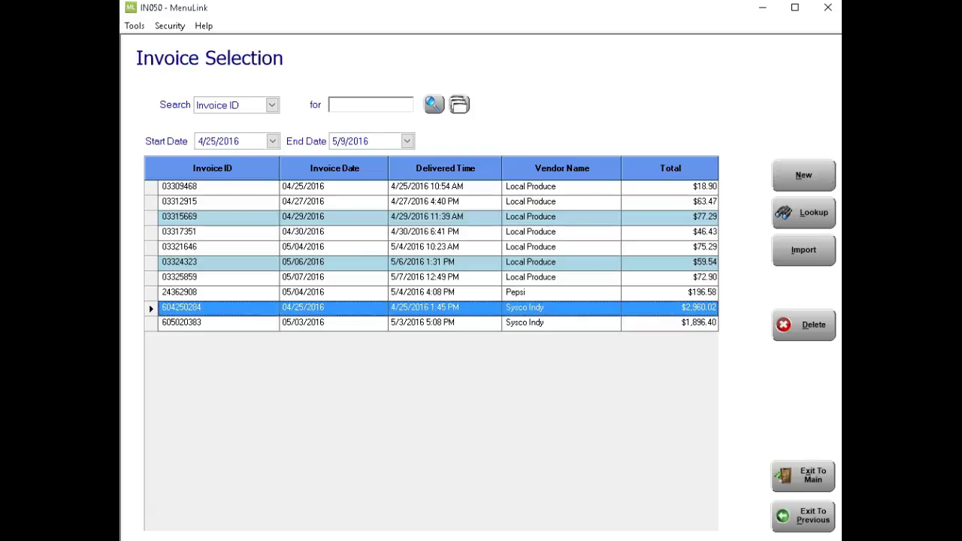
key(Return)
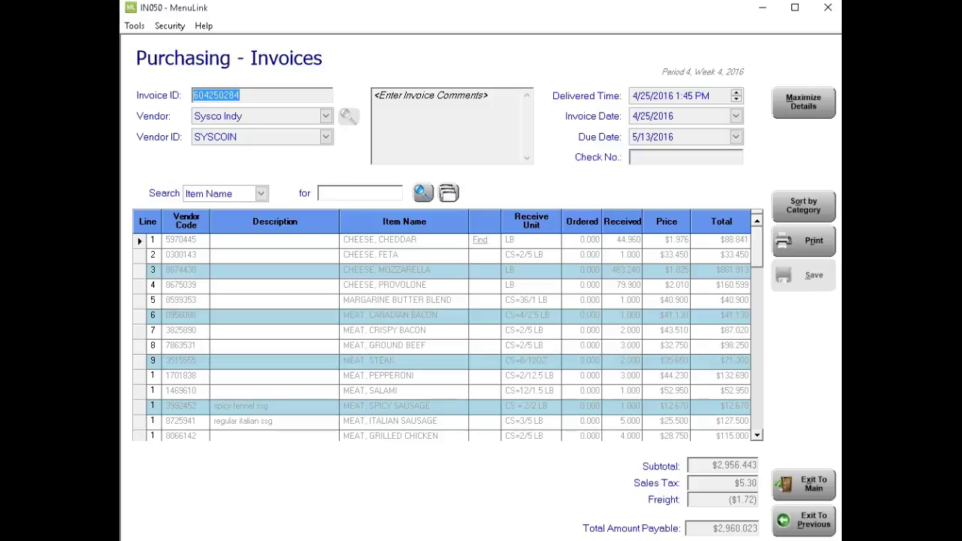
drag(757, 247, 756, 284)
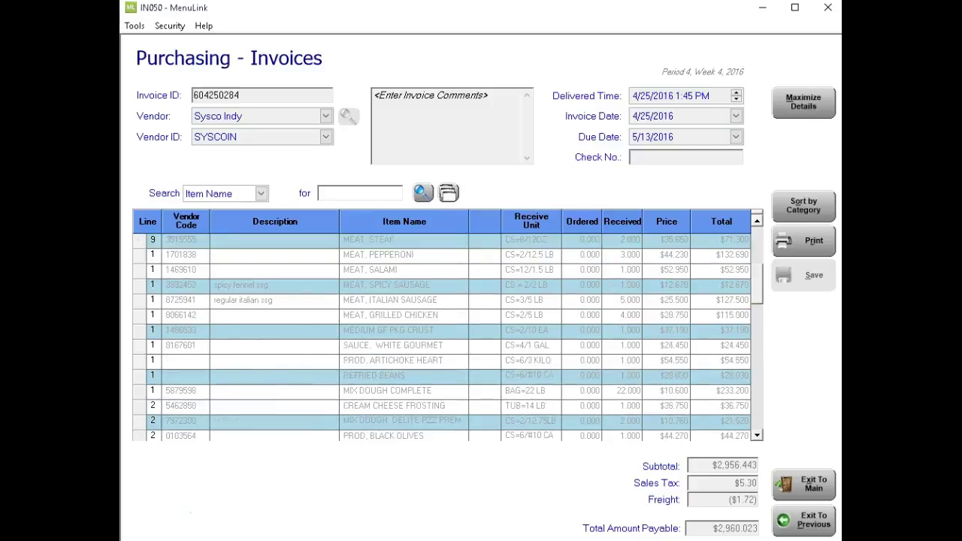
click(757, 391)
click(757, 390)
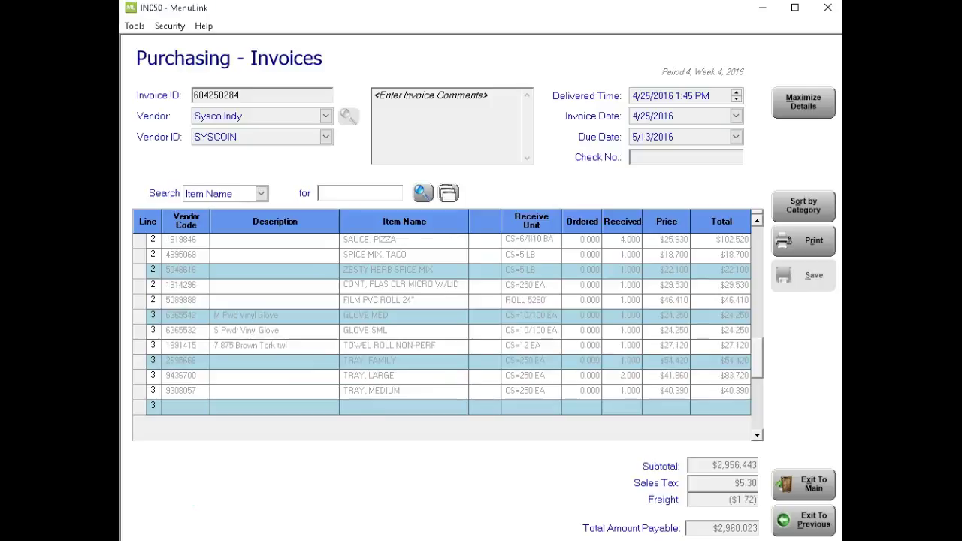
click(757, 244)
click(757, 245)
click(757, 244)
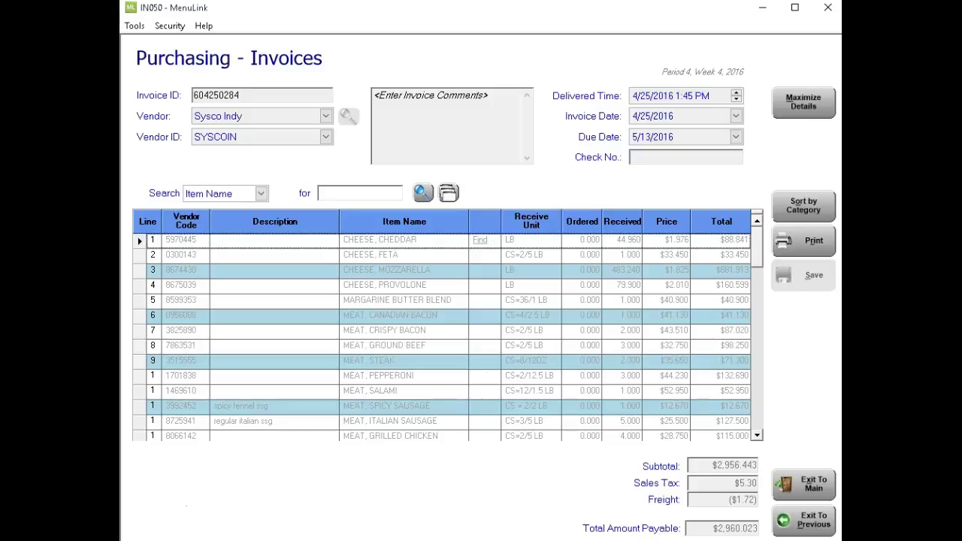
click(803, 520)
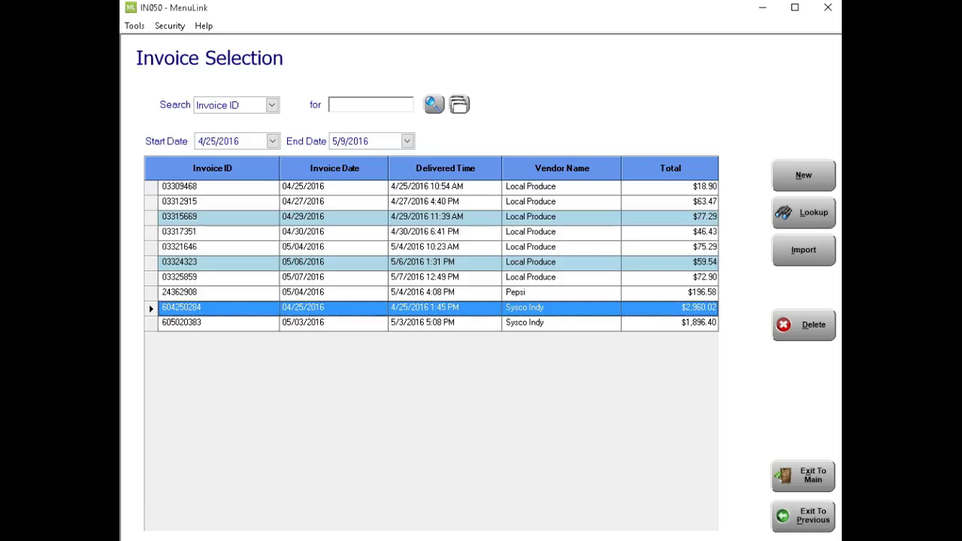
Step: Review the Sysco Indy invoice dated 05/03/2016, including its sales tax and freight fields, and close it
click(438, 323)
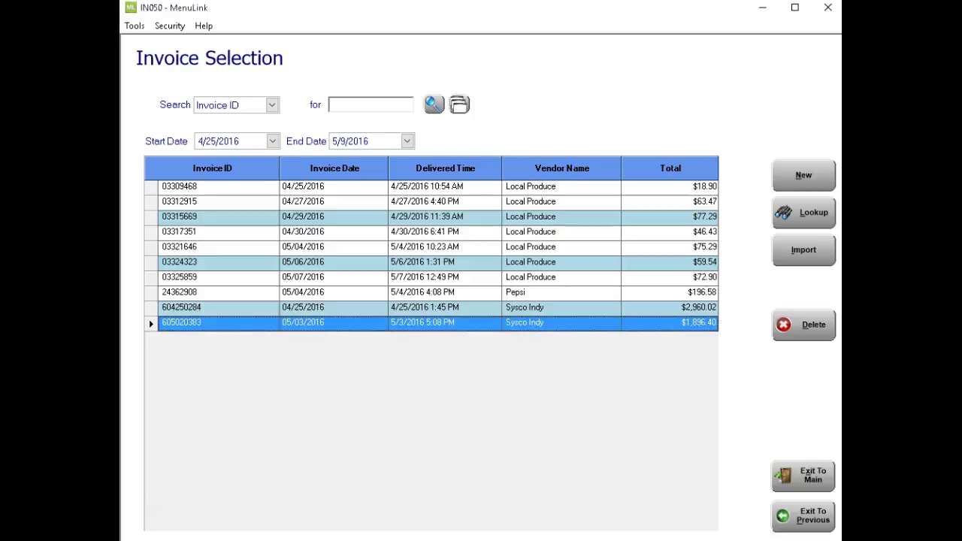
double_click(438, 323)
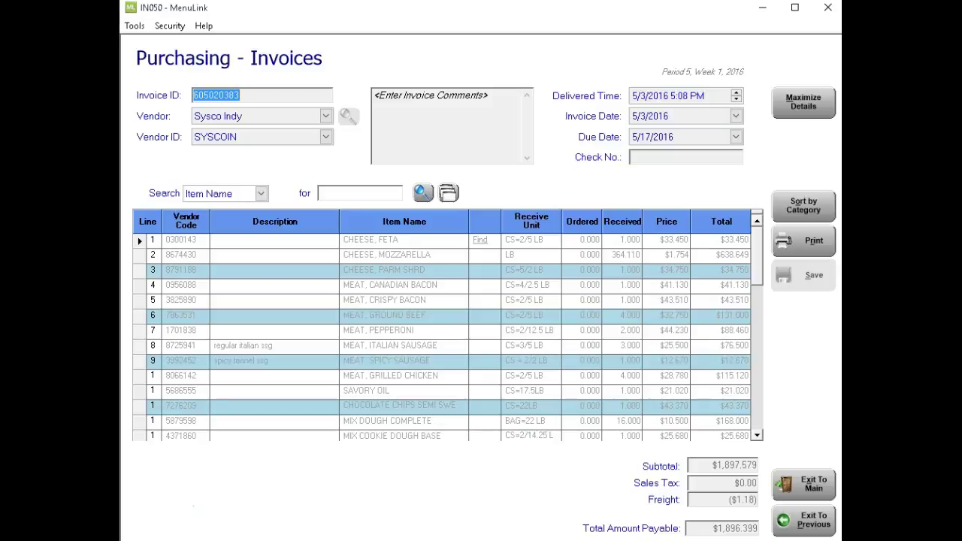
click(803, 521)
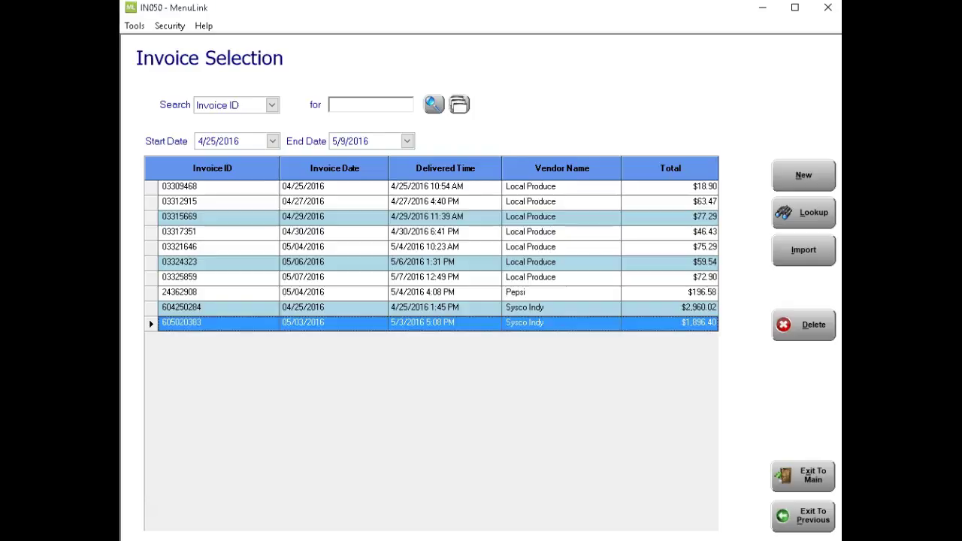
click(803, 517)
click(804, 516)
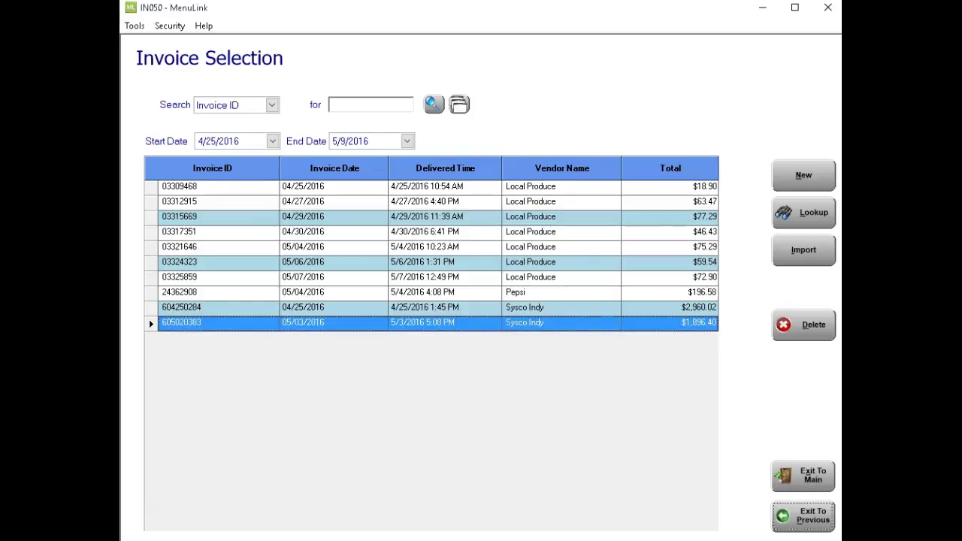